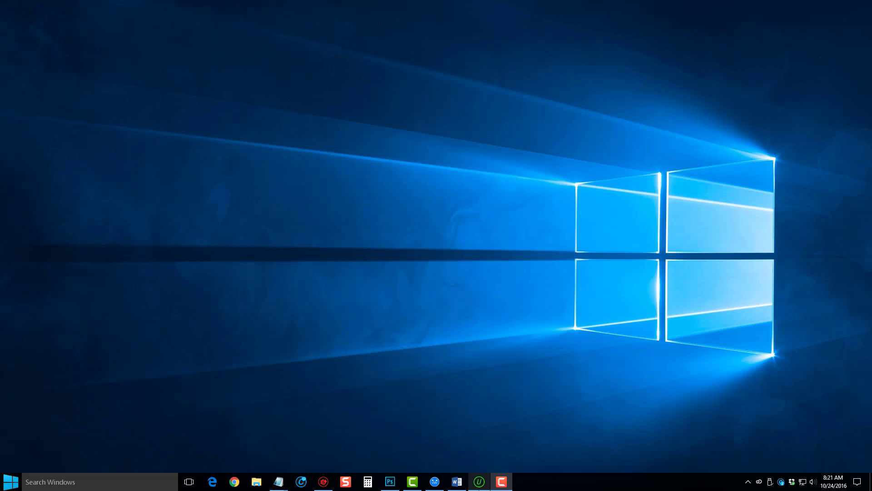
Open IObit Uninstaller, view the four Windows updates, then the 36 browser toolbars and plug-ins
mouse_move(479, 481)
click(445, 420)
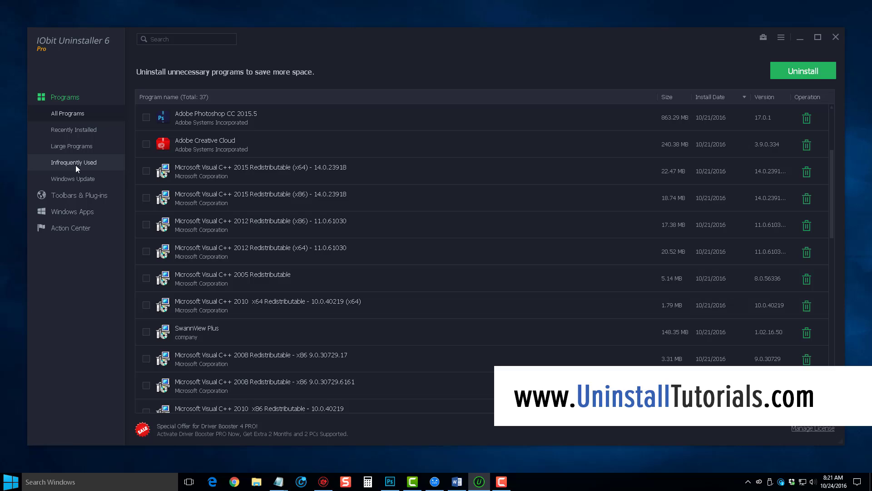
click(72, 177)
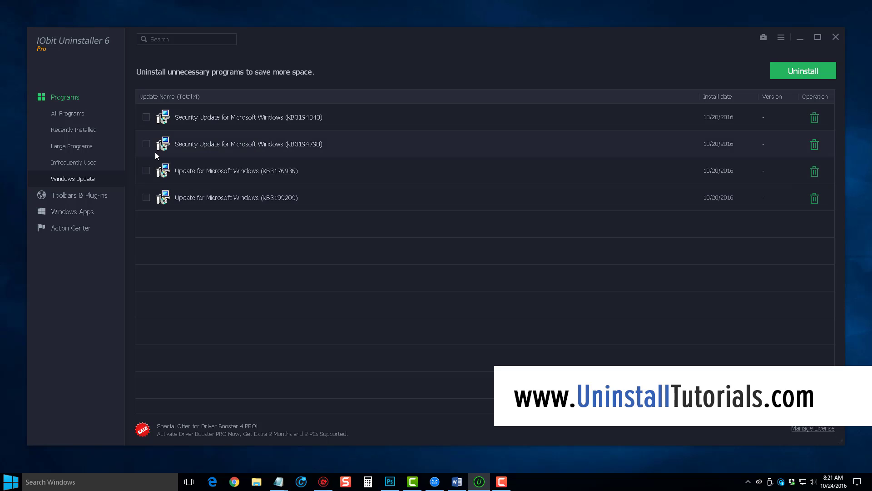
click(91, 196)
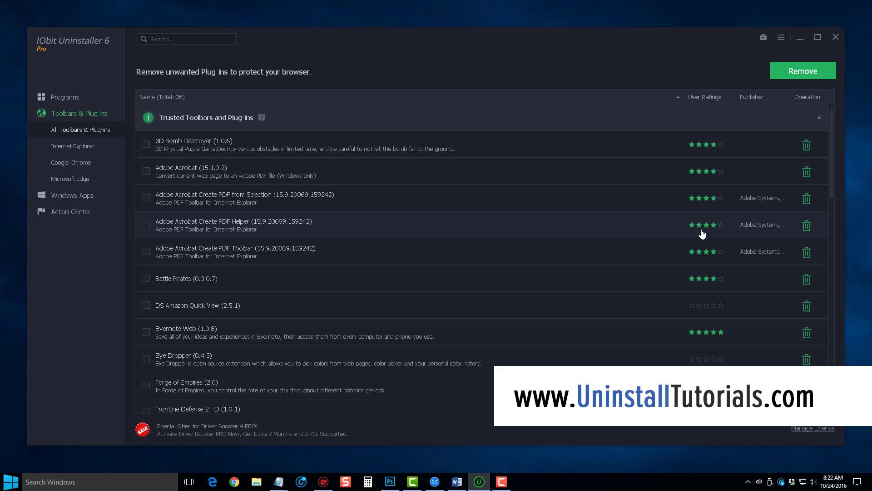
Check the Internet Explorer, Chrome and Edge plug-ins, then return to all 36 toolbars and plug-ins
click(83, 151)
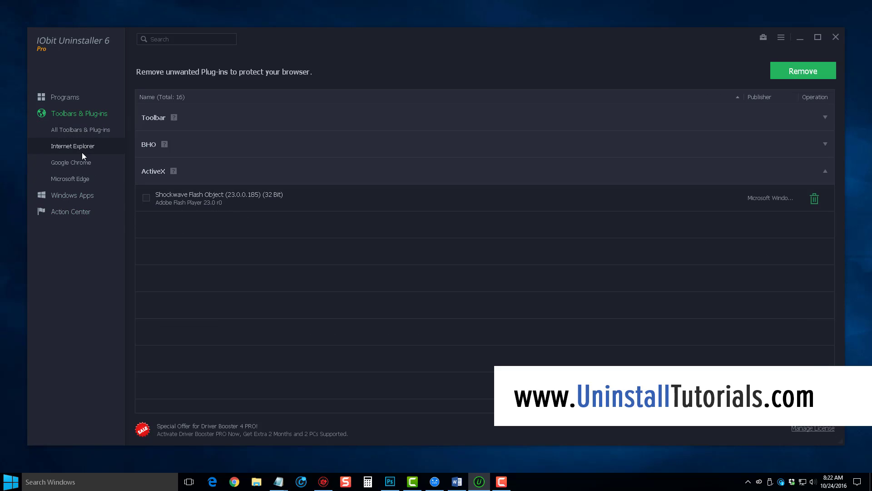
click(80, 161)
click(80, 179)
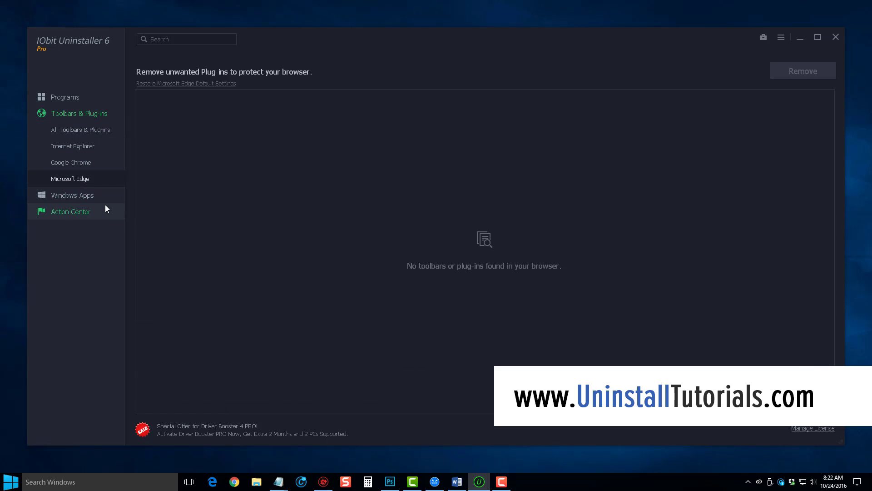
click(78, 126)
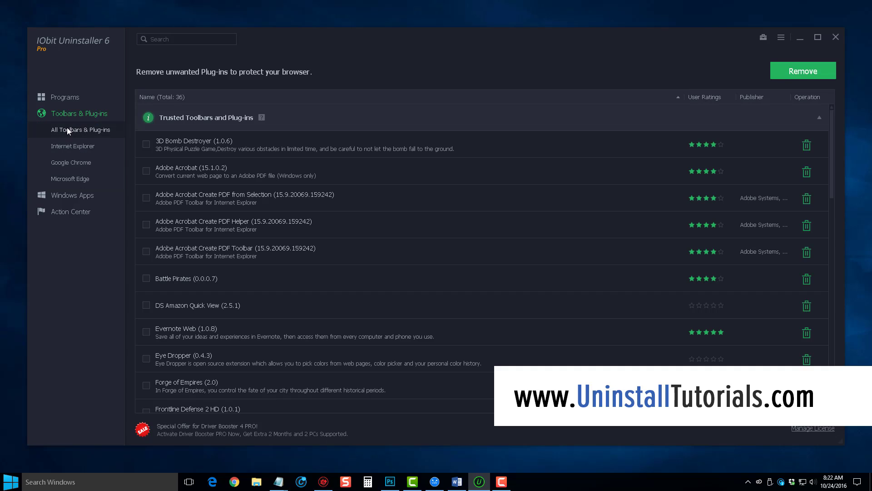
Show the 18 installed Windows Apps with the toolbox panel of extra tools
click(60, 195)
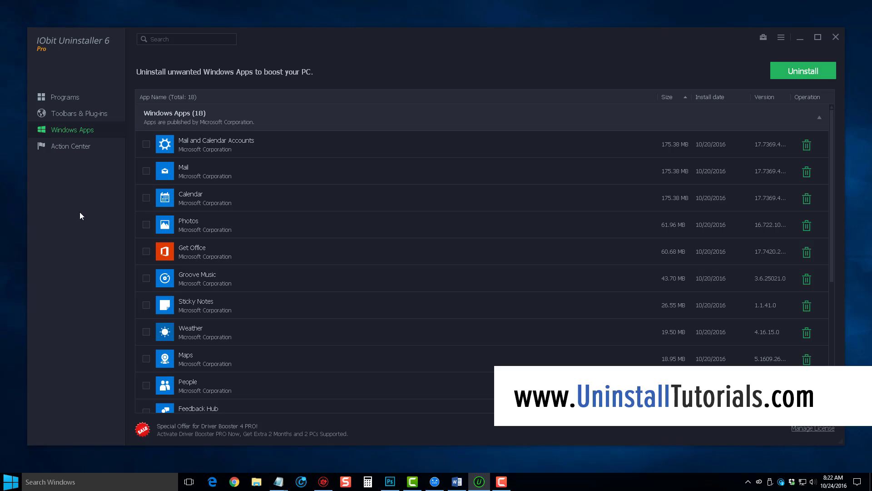
click(763, 40)
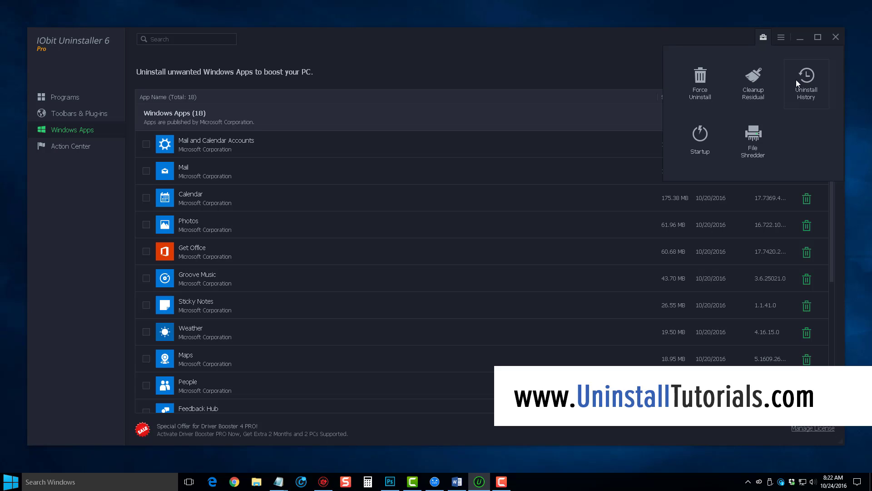
Look over the Startup manager and the File Shredder, closing each to return to Windows Apps
click(690, 143)
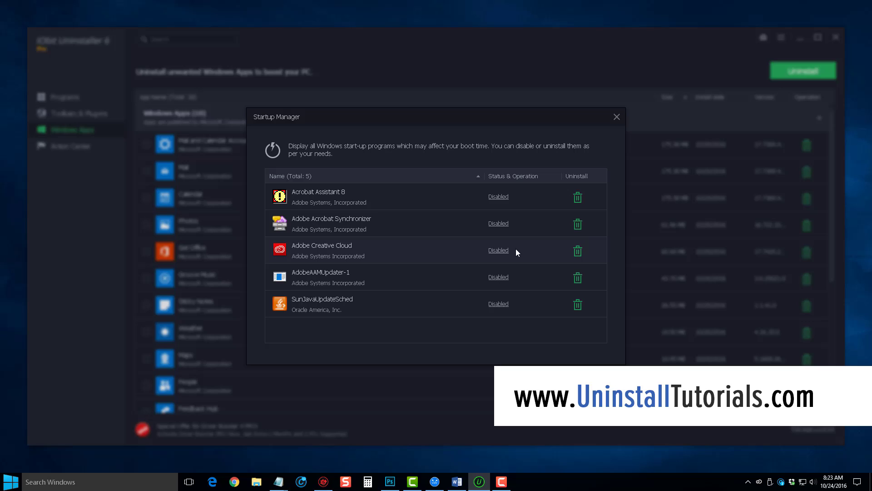
click(616, 117)
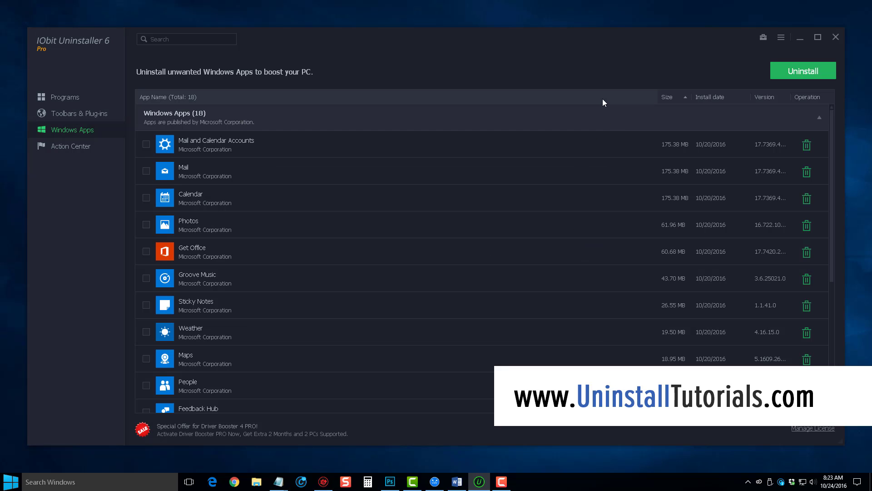
click(763, 38)
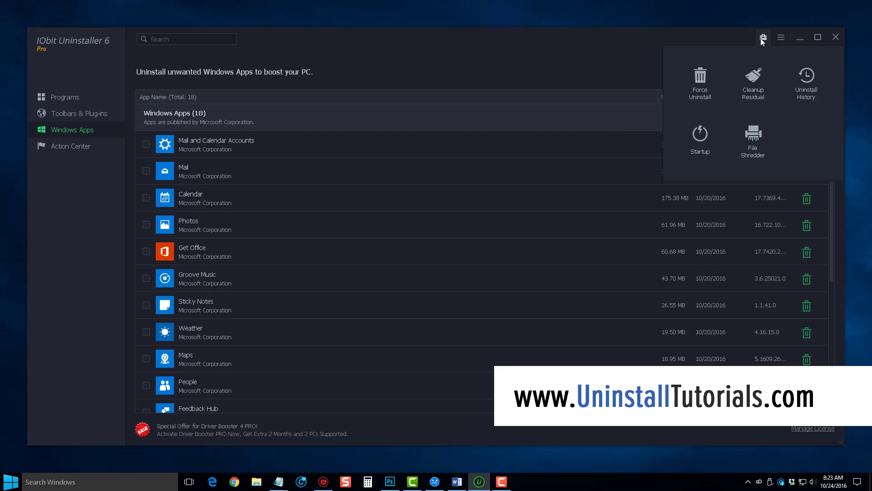
click(756, 145)
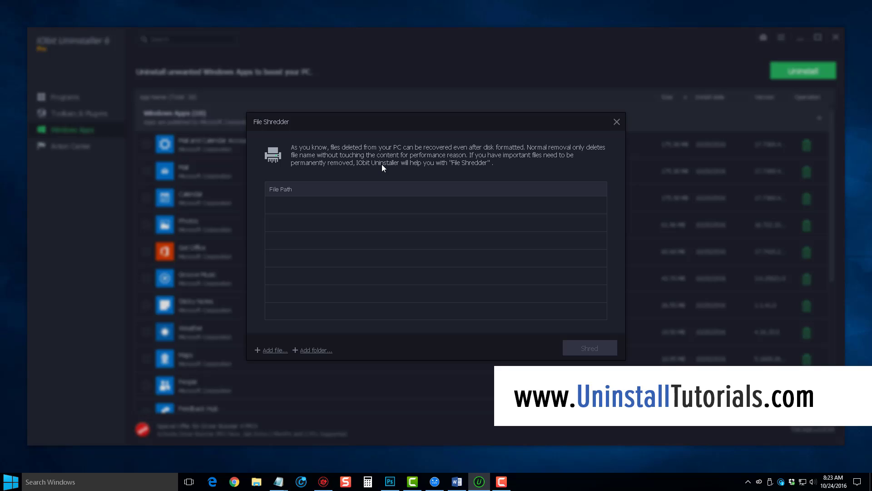
click(613, 122)
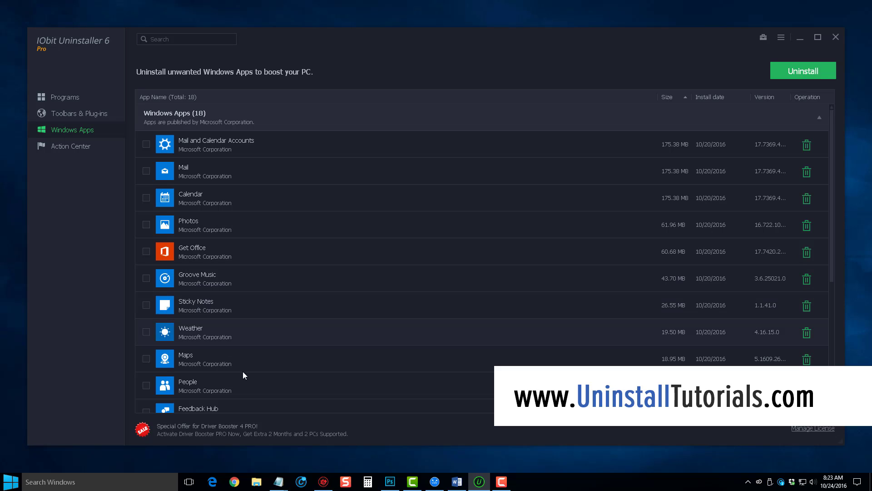
Scan with Driver Booster 4 and maximize the results: 8 outdated drivers, 1 outdated game component
click(323, 481)
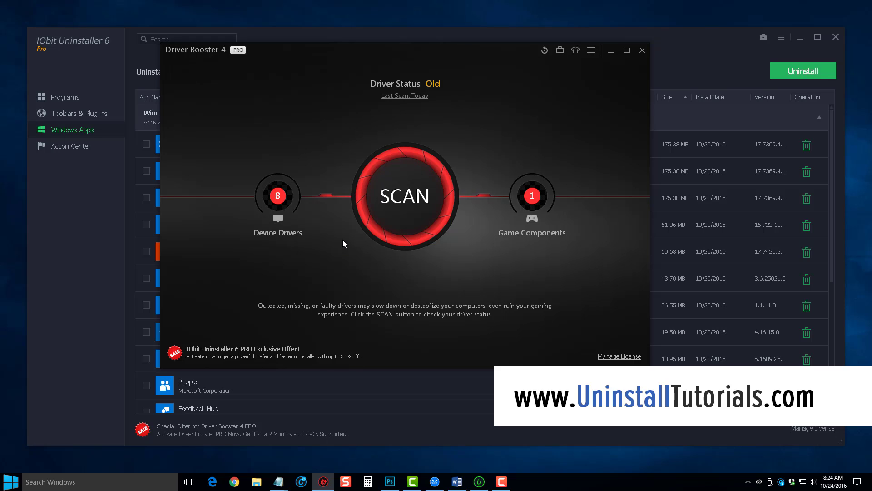
click(400, 196)
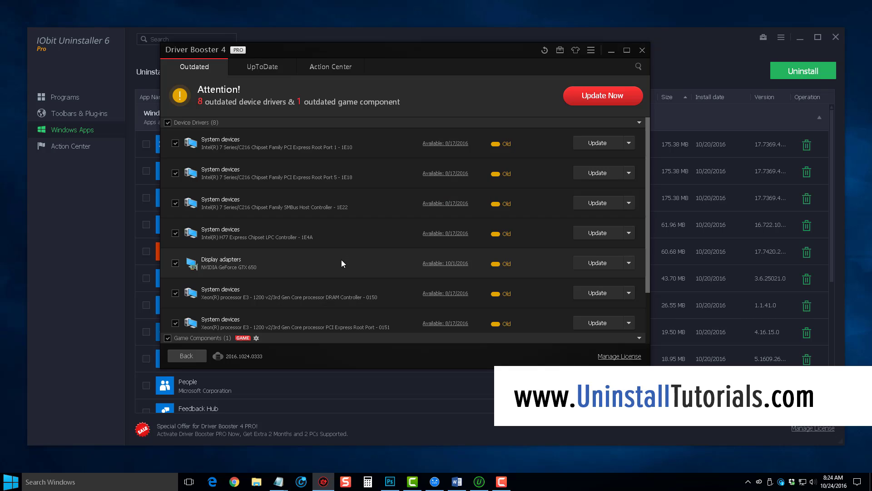
click(627, 52)
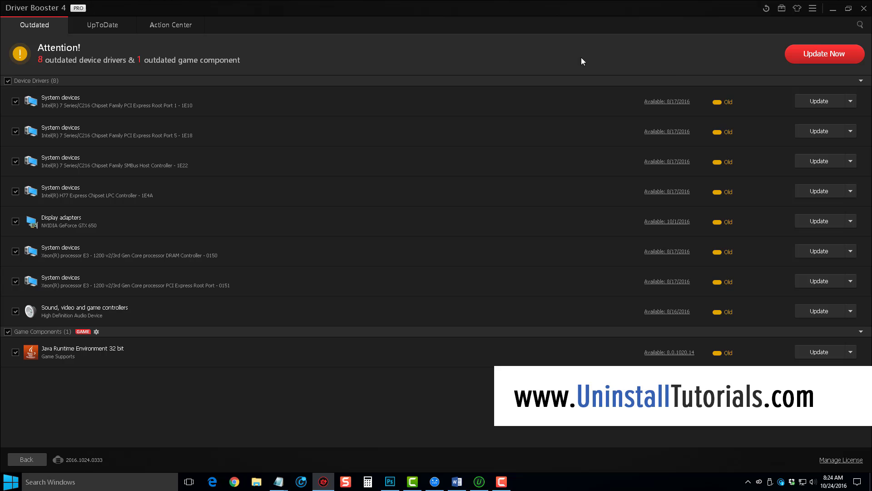
Minimize Driver Booster and show IObit Uninstaller's full list of 37 programs
click(834, 10)
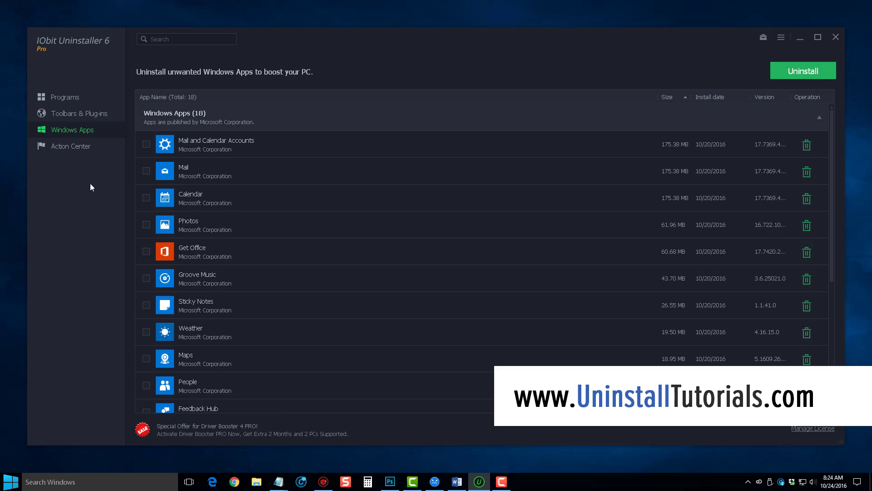
click(68, 97)
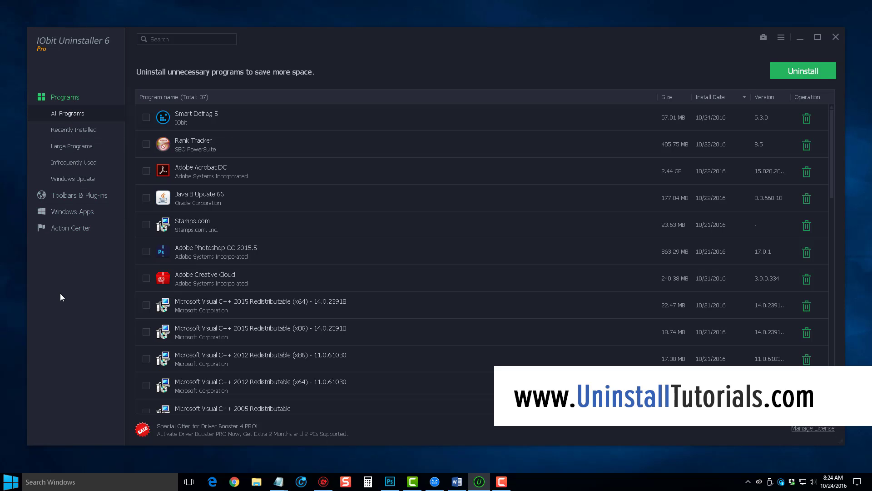